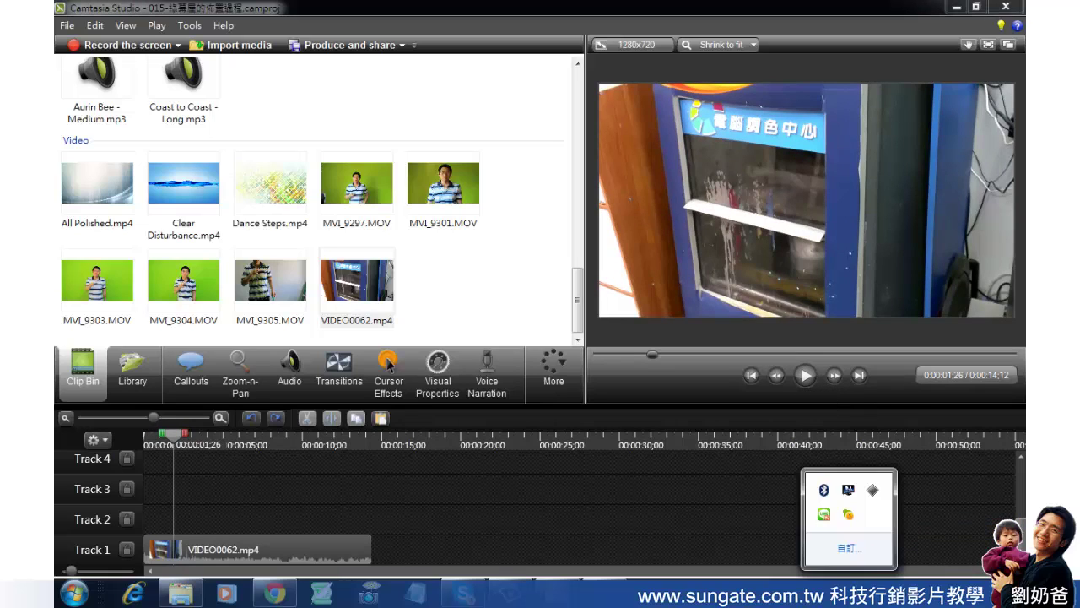
# Step: Quit two background programs running in the system tray
pyautogui.rightClick(824, 514)
pyautogui.click(863, 502)
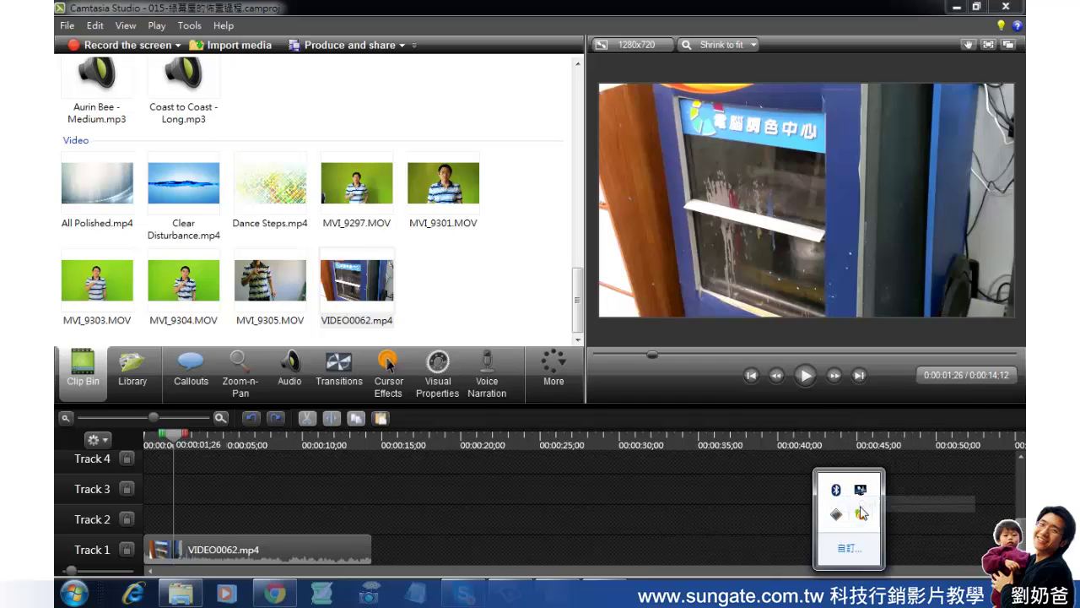
pyautogui.rightClick(860, 514)
pyautogui.click(891, 562)
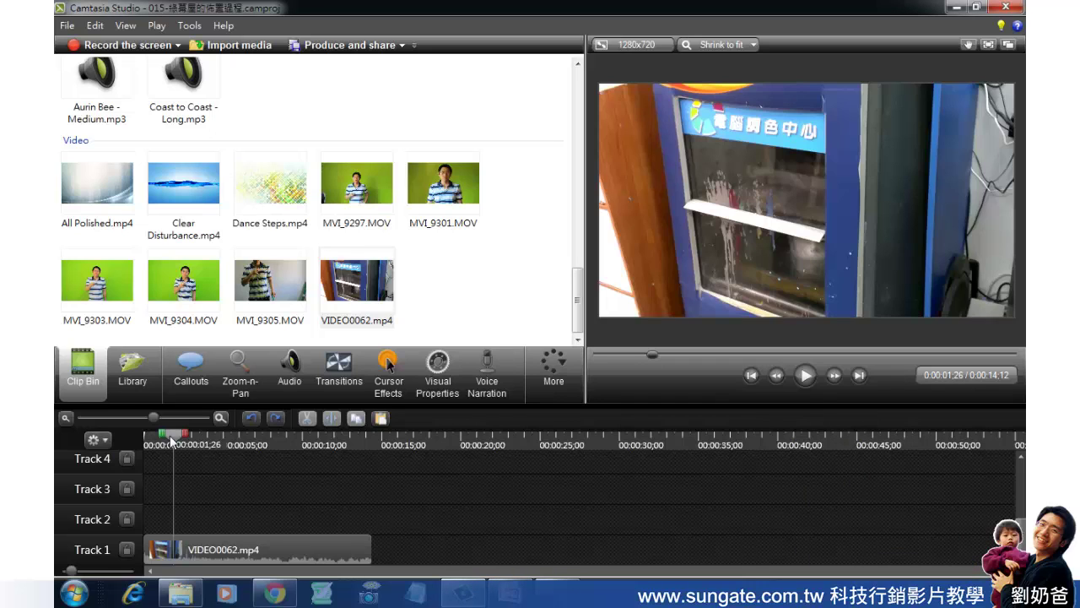
# Step: Scrub and play VIDEO0062.mp4 on the timeline, stopping the playhead at 0:00:07;21
pyautogui.moveTo(172, 440); pyautogui.dragTo(204, 475)
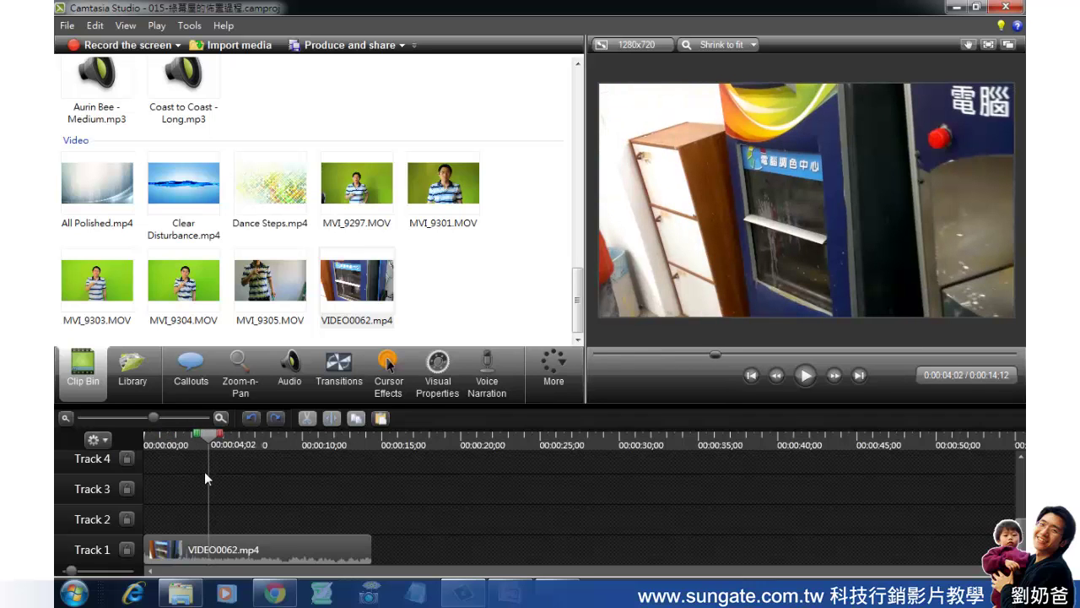
pyautogui.moveTo(206, 434)
pyautogui.mouseDown()
pyautogui.moveTo(161, 439)
pyautogui.moveTo(210, 439)
pyautogui.moveTo(209, 449)
pyautogui.mouseUp()
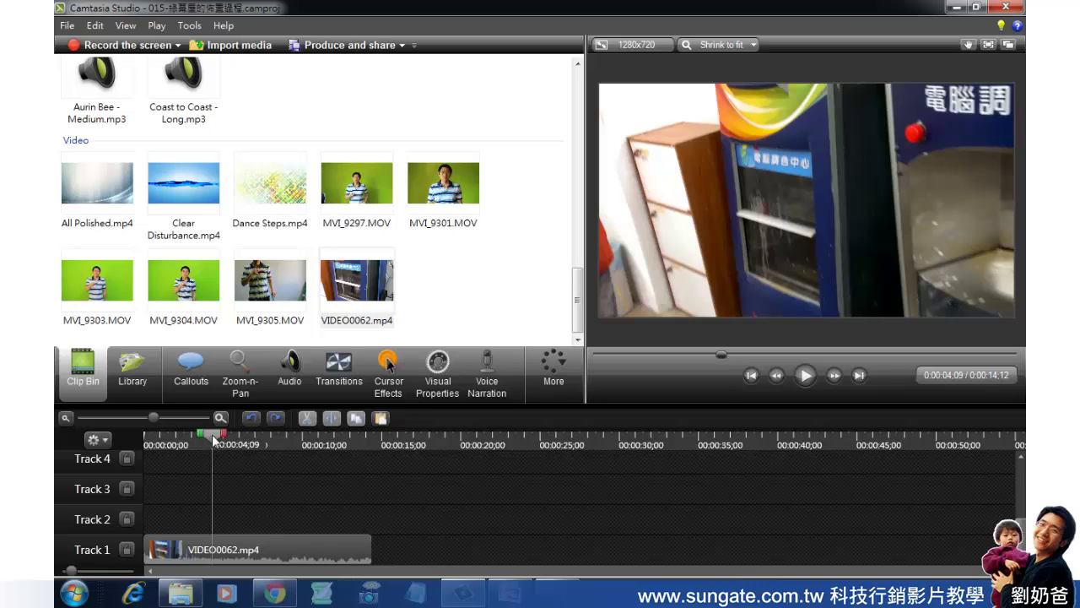
pyautogui.moveTo(213, 439); pyautogui.dragTo(245, 445)
pyautogui.press('space')
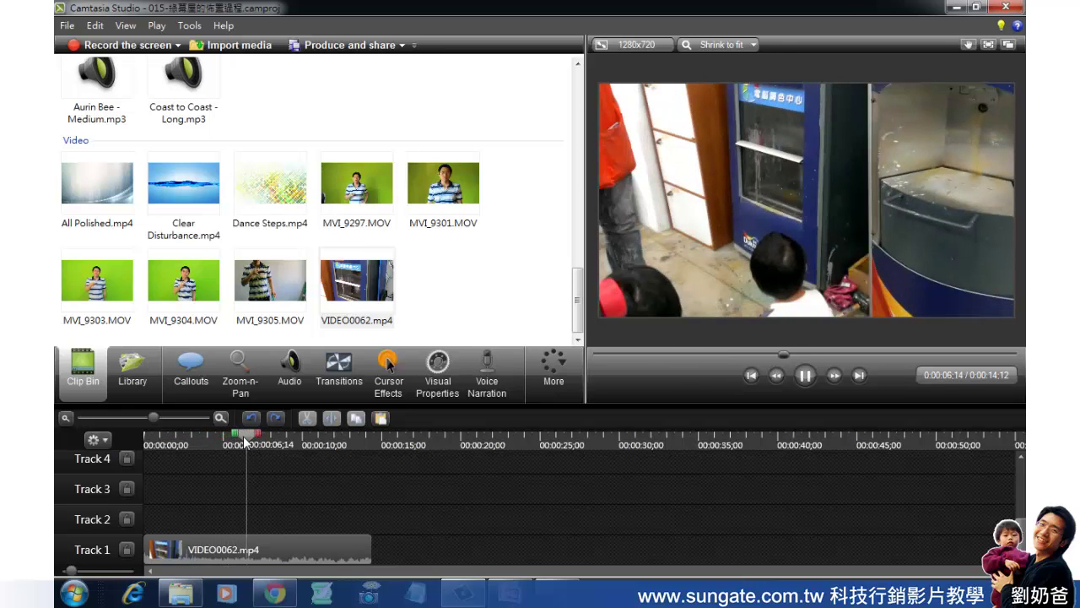
pyautogui.press('space')
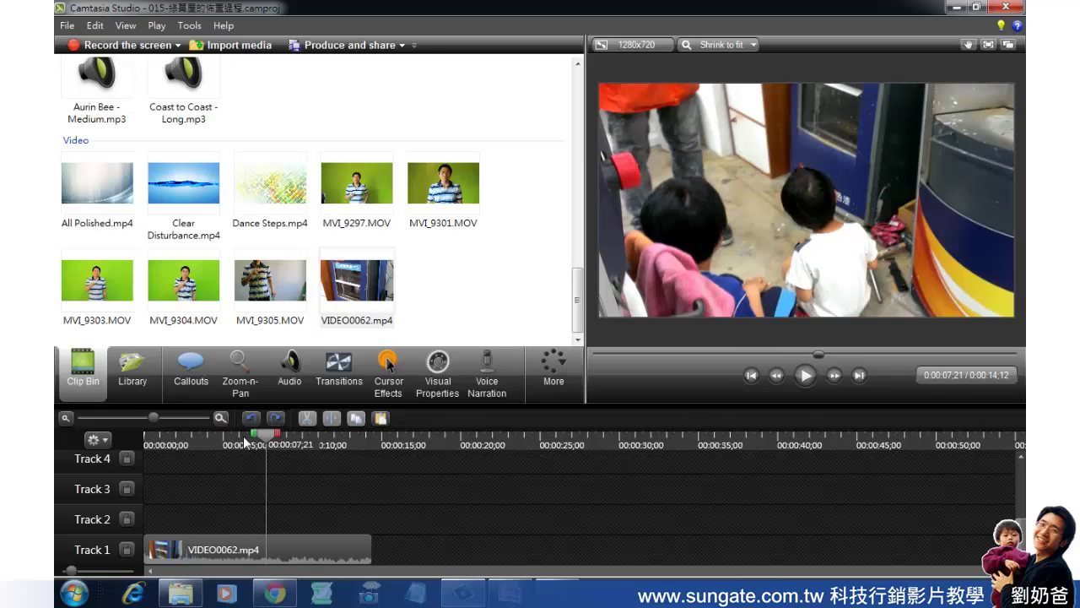
# Step: Extend the frame at the playhead in the Track 1 clip VIDEO0062.mp4 with a duration of 1 second
pyautogui.click(301, 550)
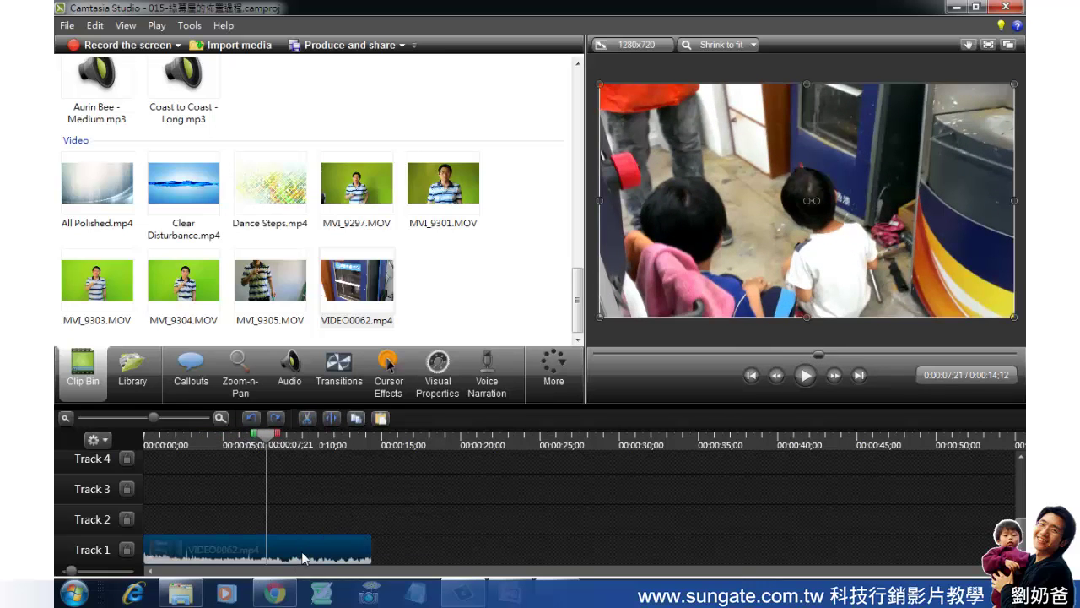
pyautogui.rightClick(302, 551)
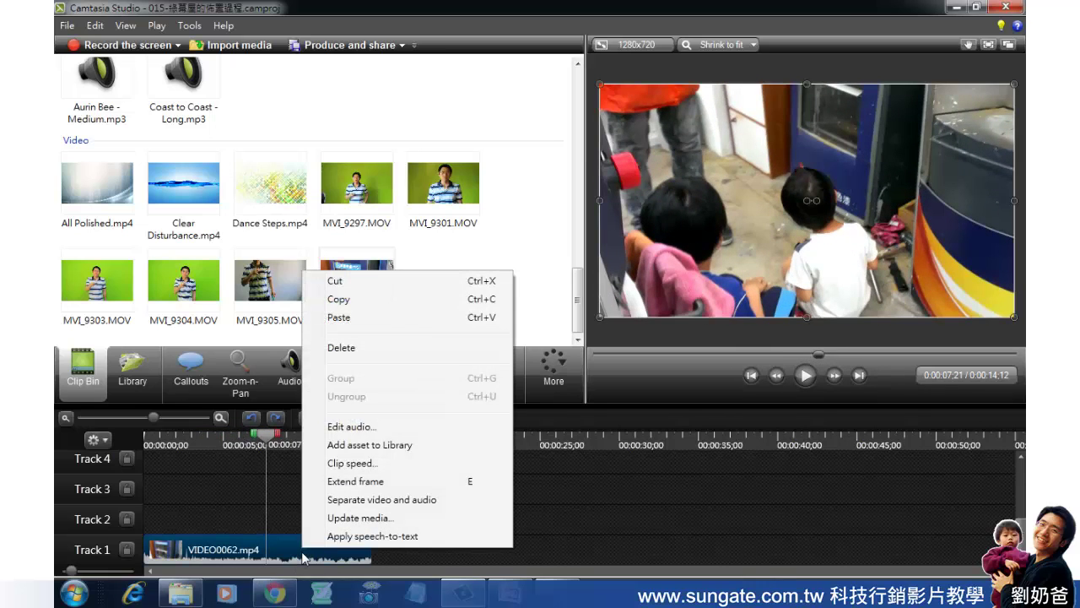
pyautogui.click(350, 481)
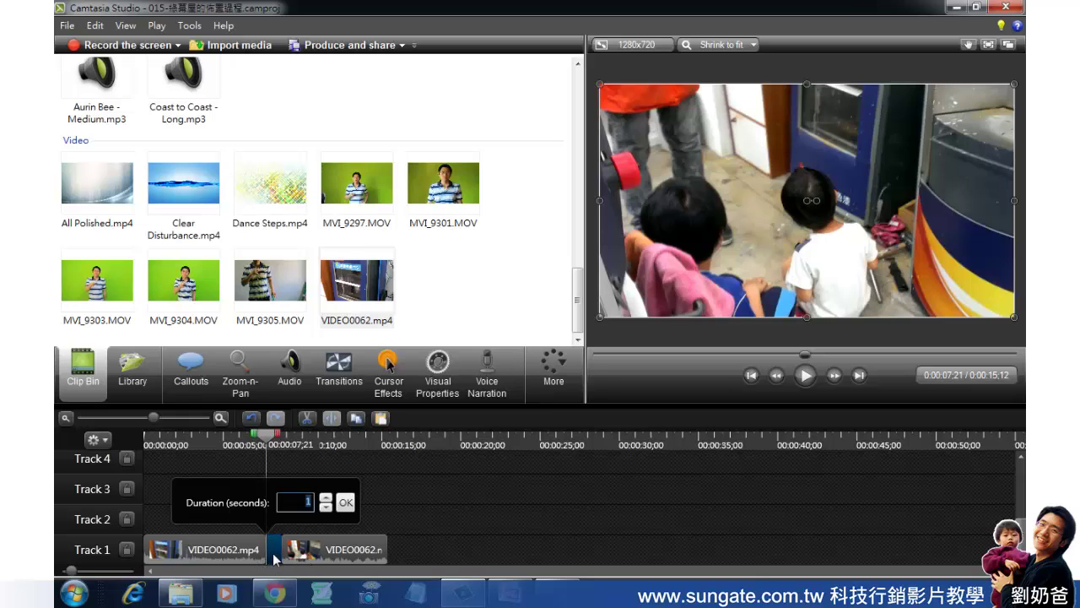
pyautogui.click(326, 497)
pyautogui.click(328, 498)
pyautogui.click(328, 498)
pyautogui.doubleClick(313, 504)
pyautogui.click(345, 502)
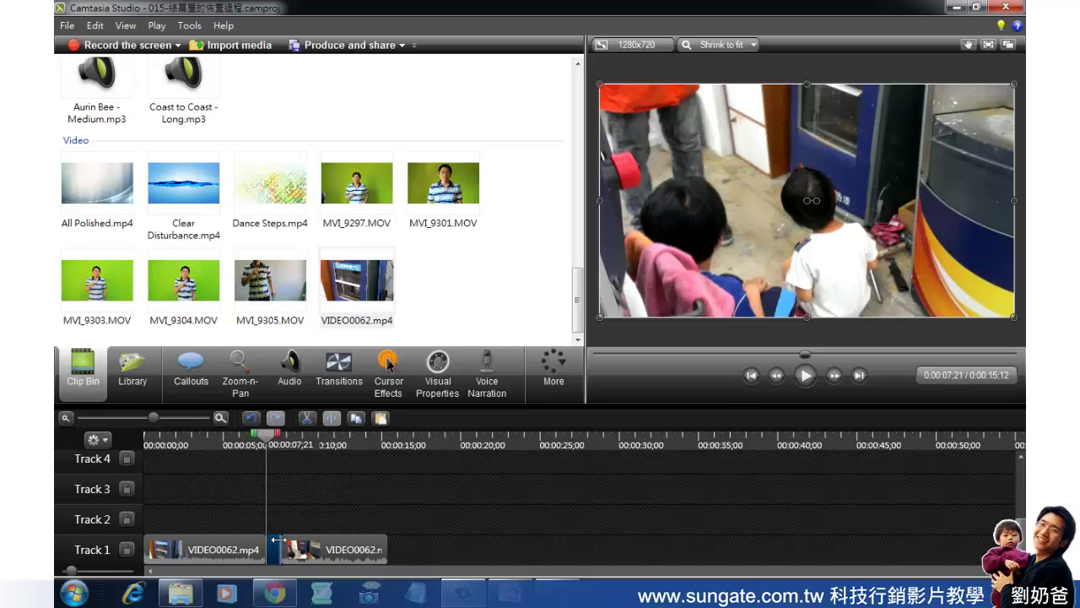
# Step: Play back the timeline across the new freeze frame, starting from about 0:00:06;15
pyautogui.moveTo(270, 444); pyautogui.dragTo(254, 448)
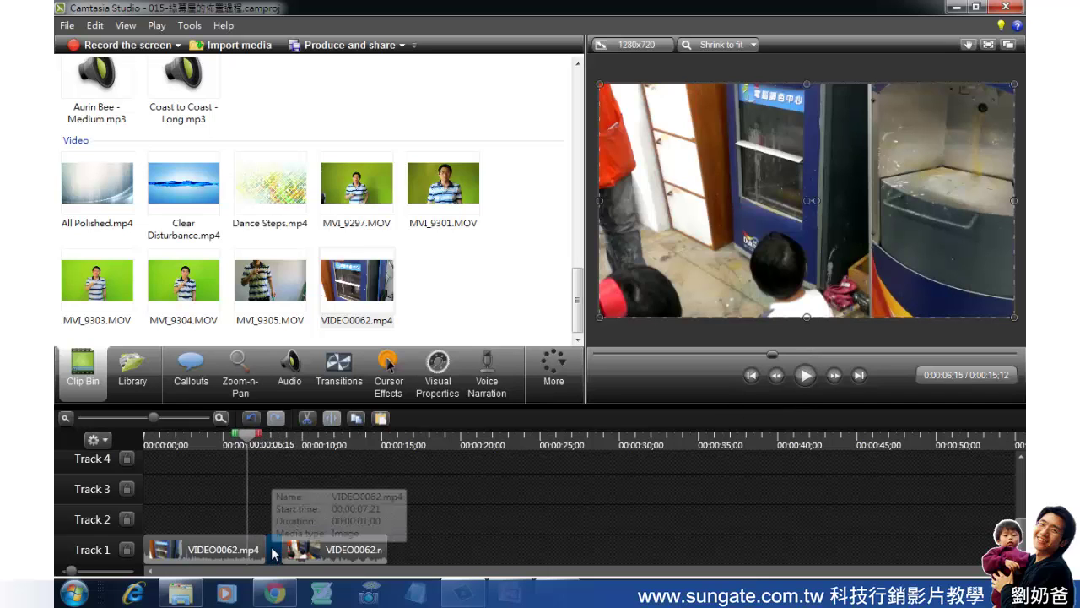
pyautogui.click(805, 377)
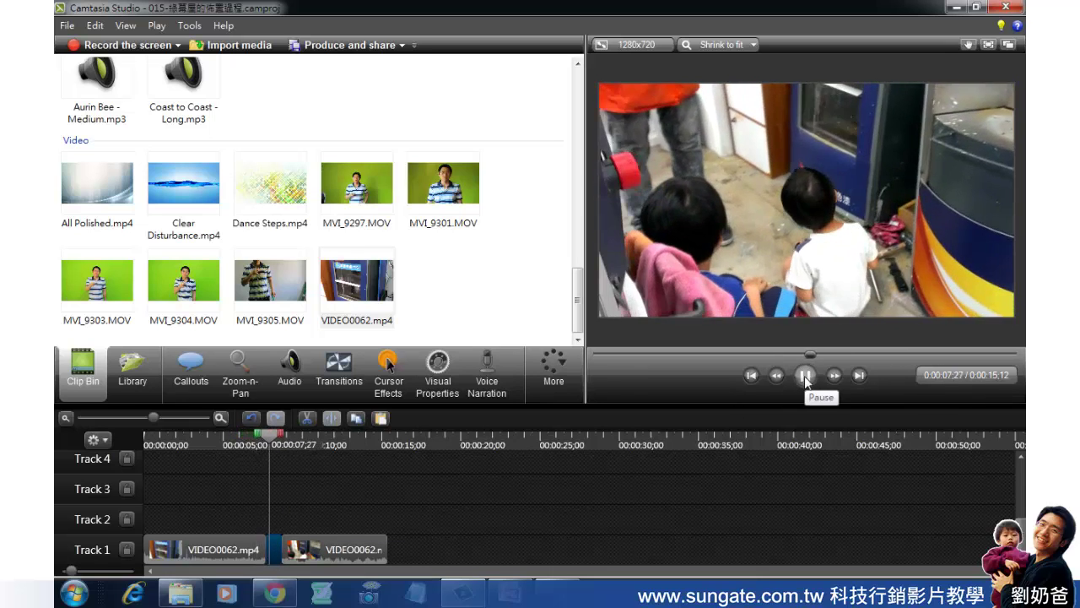
pyautogui.click(804, 376)
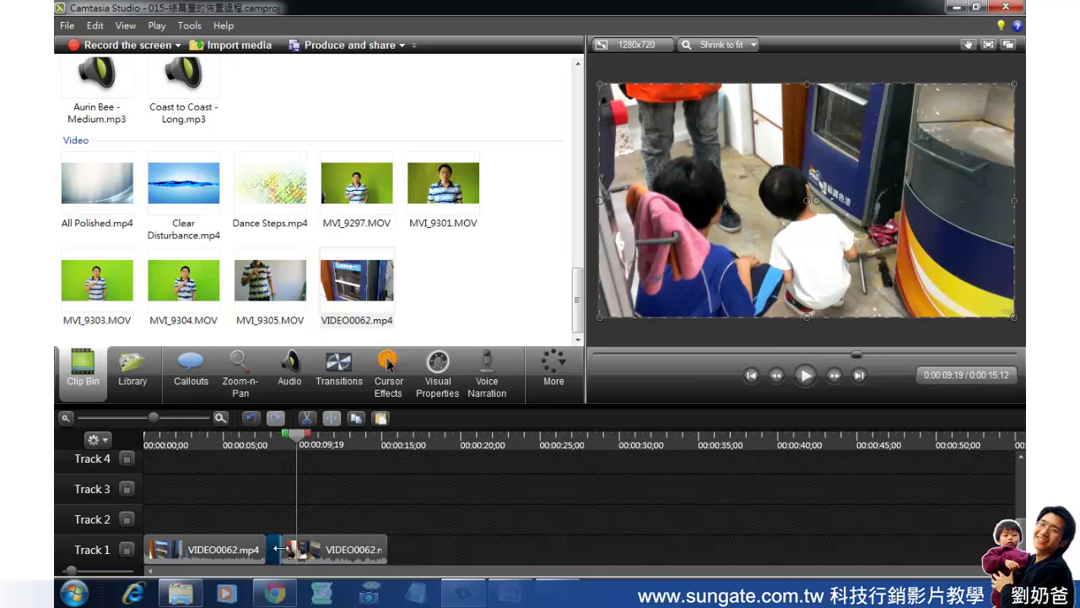
# Step: Lengthen the freeze frame to about 2 seconds over the start of the following clip and play back the result
pyautogui.moveTo(279, 549)
pyautogui.mouseDown()
pyautogui.moveTo(307, 550)
pyautogui.moveTo(280, 552)
pyautogui.mouseUp()
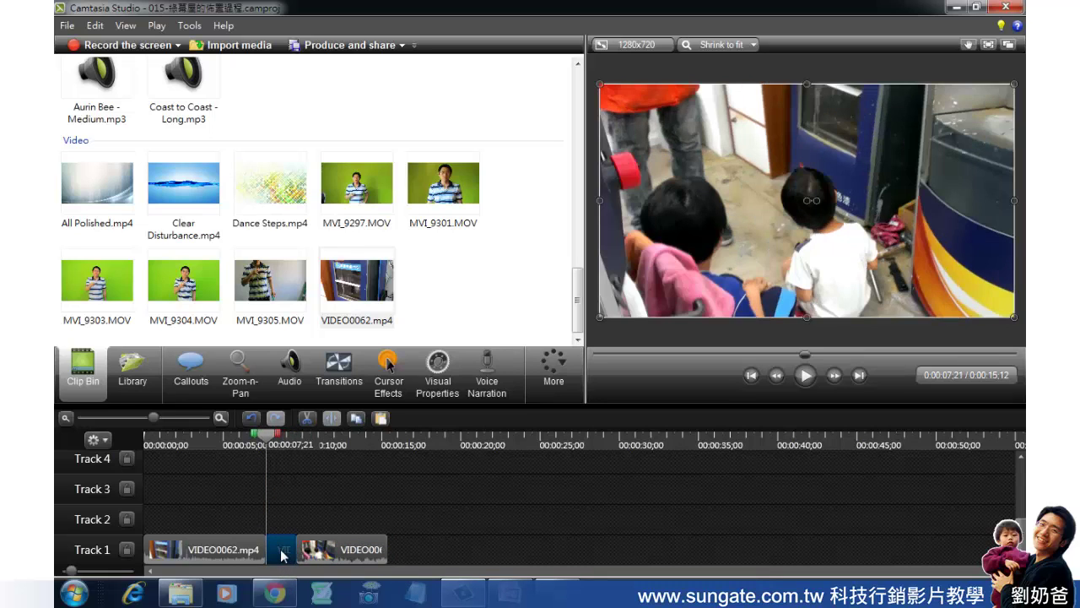
pyautogui.click(805, 375)
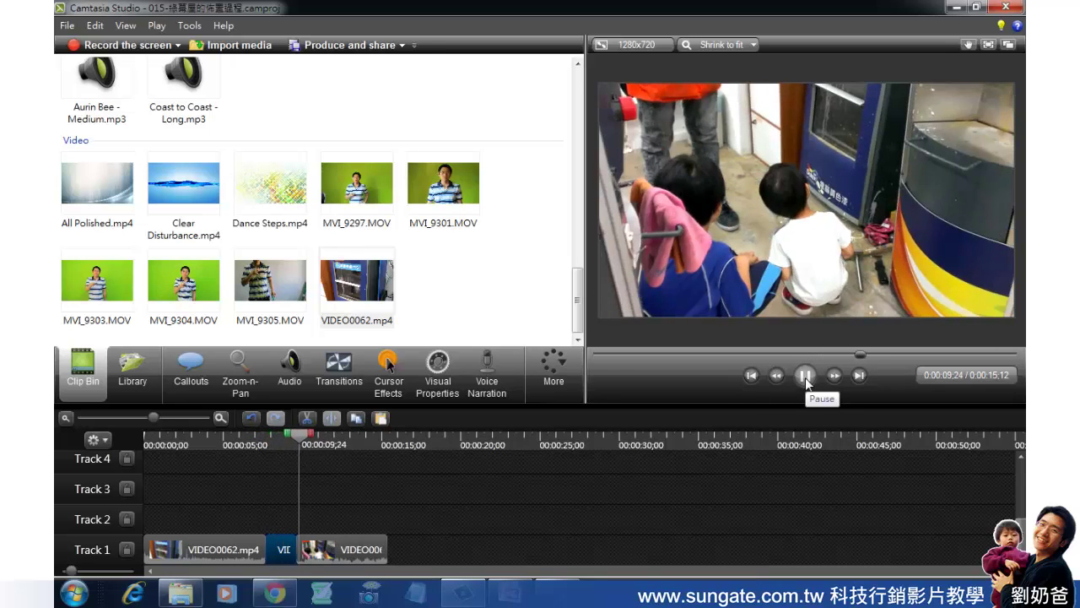
pyautogui.click(805, 376)
pyautogui.click(252, 437)
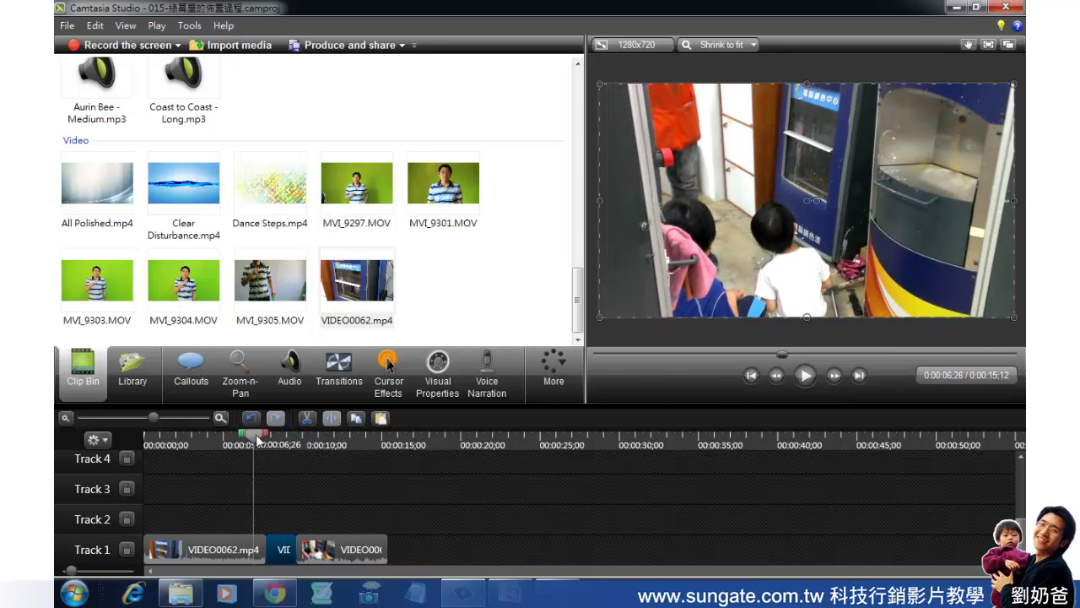
pyautogui.click(804, 376)
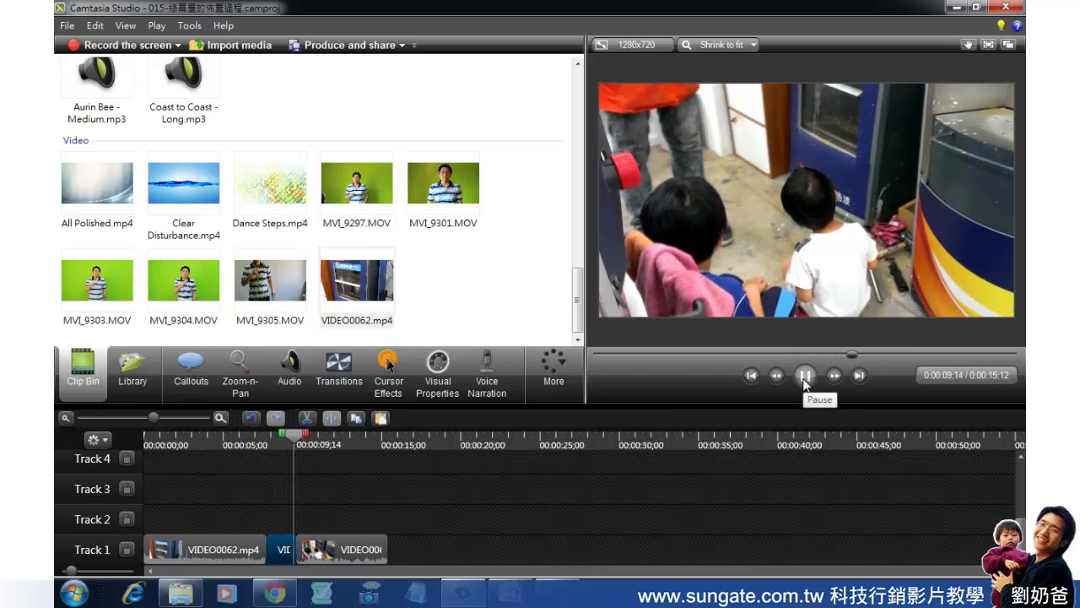
pyautogui.click(803, 378)
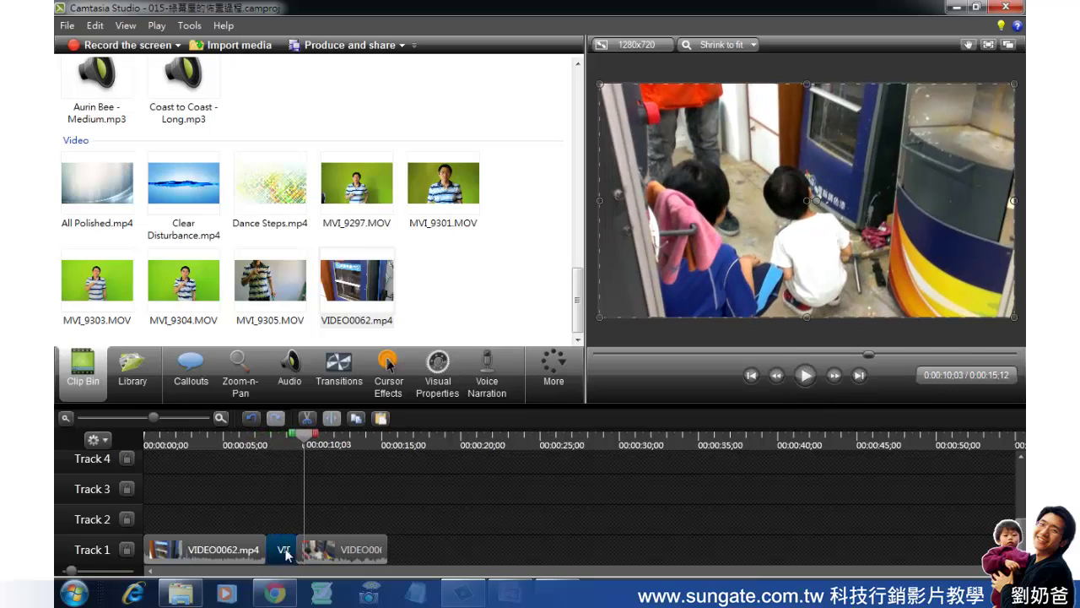
# Step: Shorten the middle freeze frame to about 1 second and reposition the following clip directly after it
pyautogui.moveTo(359, 550); pyautogui.dragTo(397, 554)
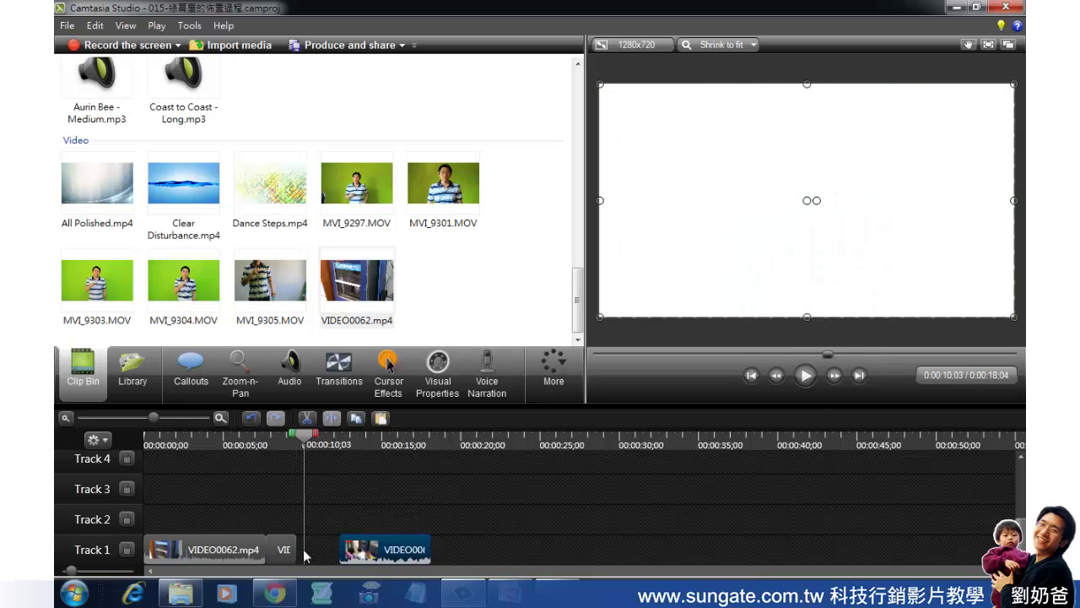
pyautogui.moveTo(302, 549)
pyautogui.mouseDown()
pyautogui.moveTo(328, 549)
pyautogui.moveTo(282, 550)
pyautogui.moveTo(340, 550)
pyautogui.moveTo(282, 554)
pyautogui.mouseUp()
pyautogui.click(278, 554)
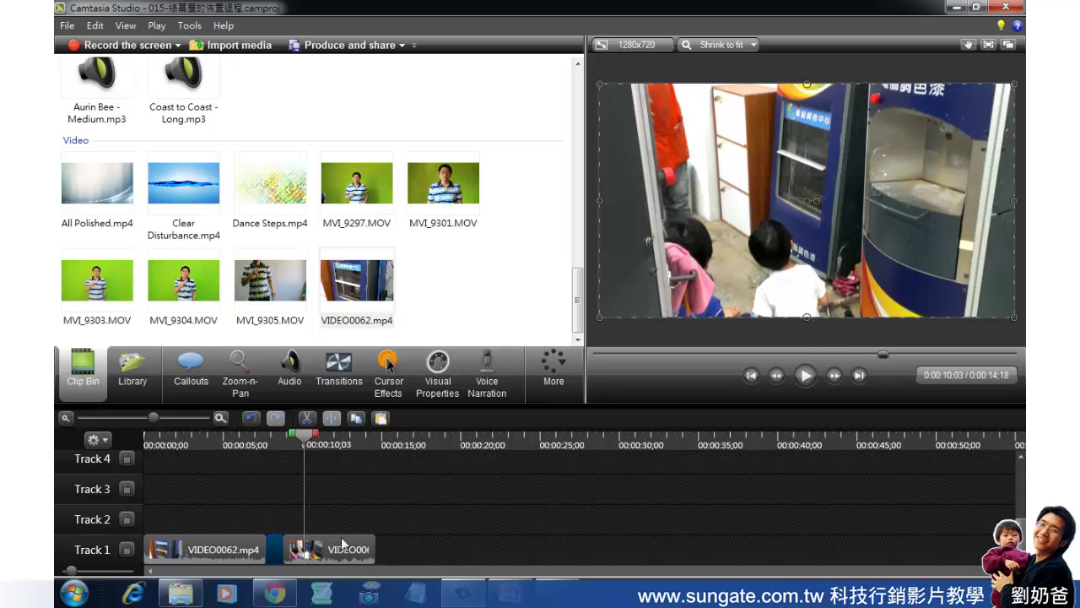
# Step: Extend the very first frame of the opening clip at 0:00:00;00 with a duration of 3 seconds
pyautogui.click(214, 548)
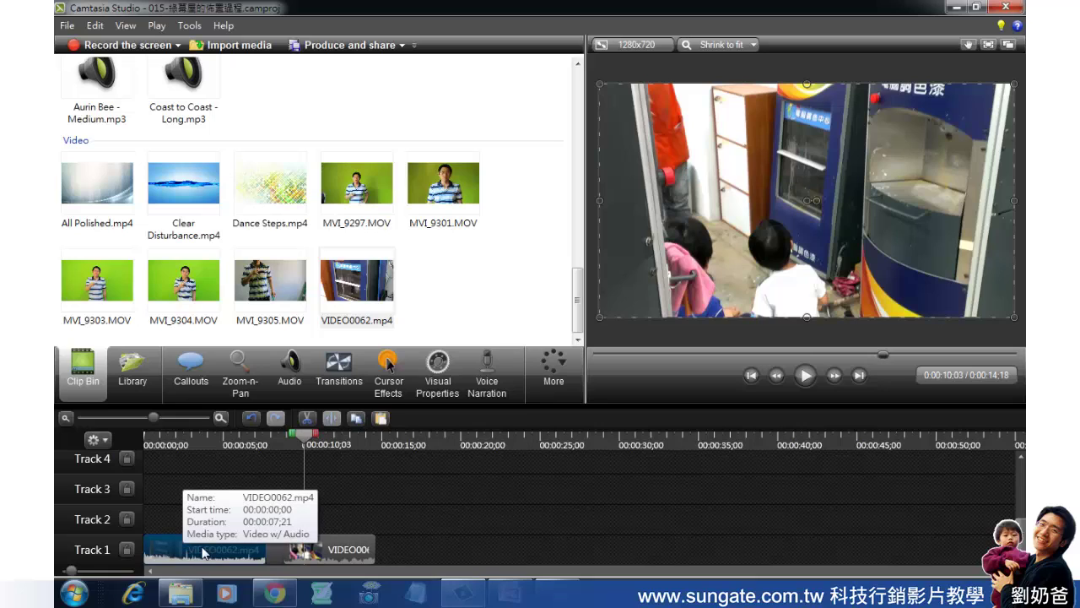
pyautogui.hotkey('ctrl', 'Home')
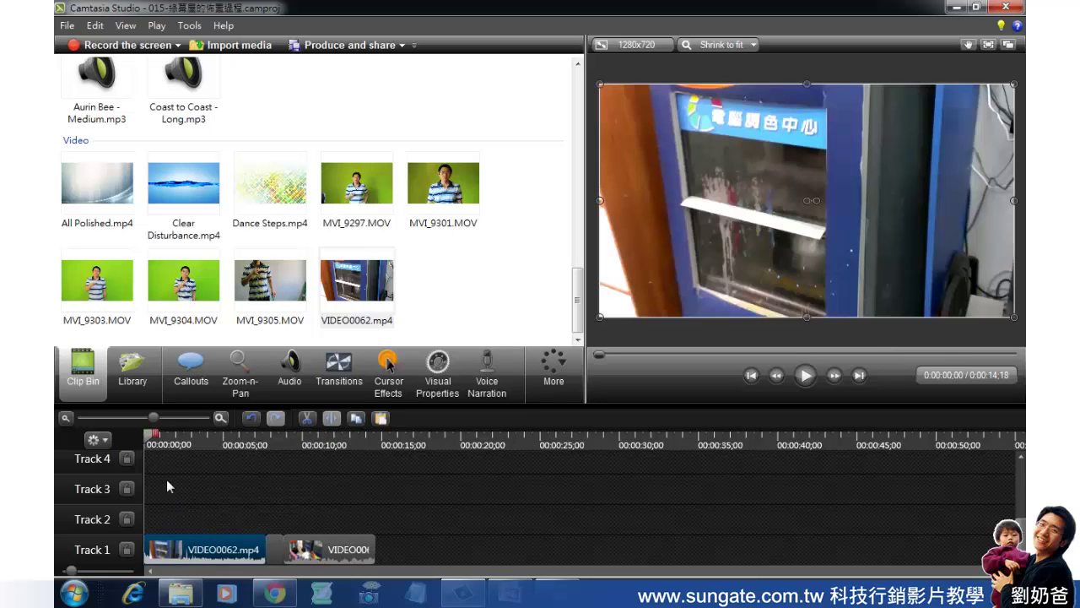
pyautogui.rightClick(168, 555)
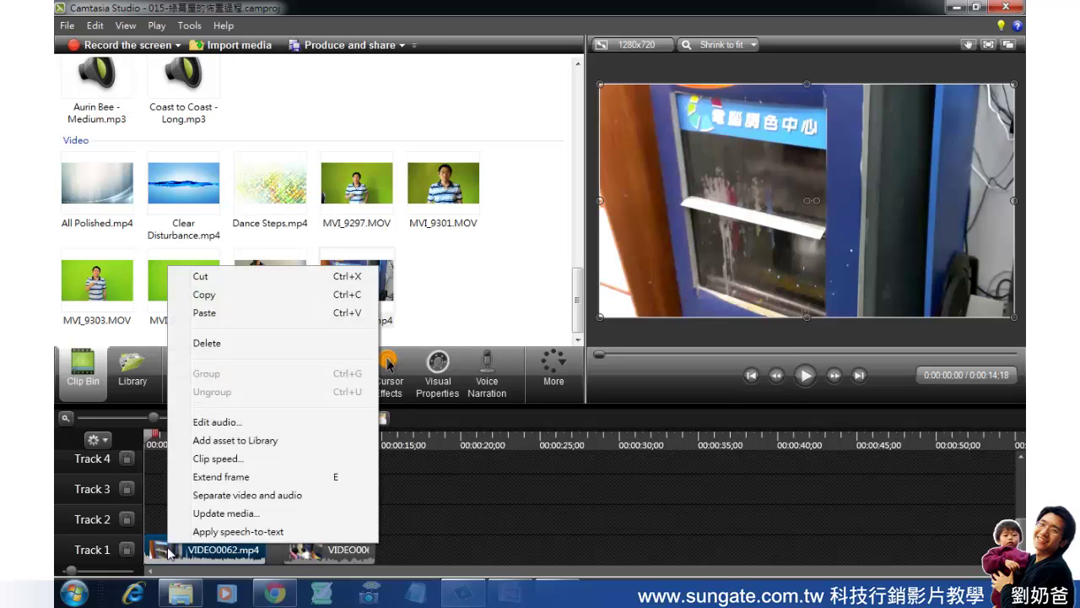
pyautogui.click(223, 478)
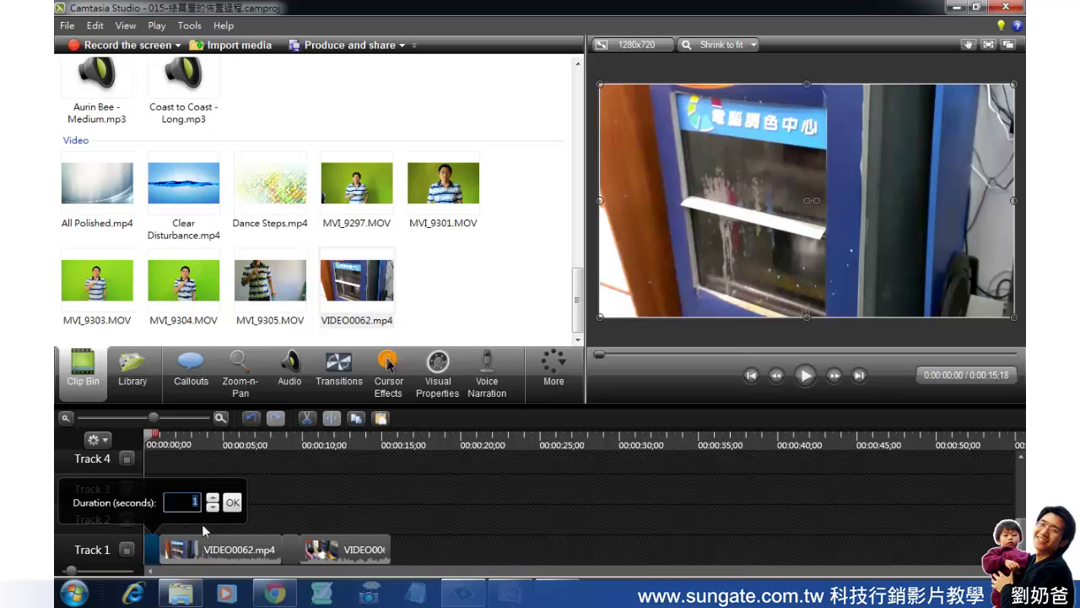
pyautogui.click(211, 499)
pyautogui.click(232, 503)
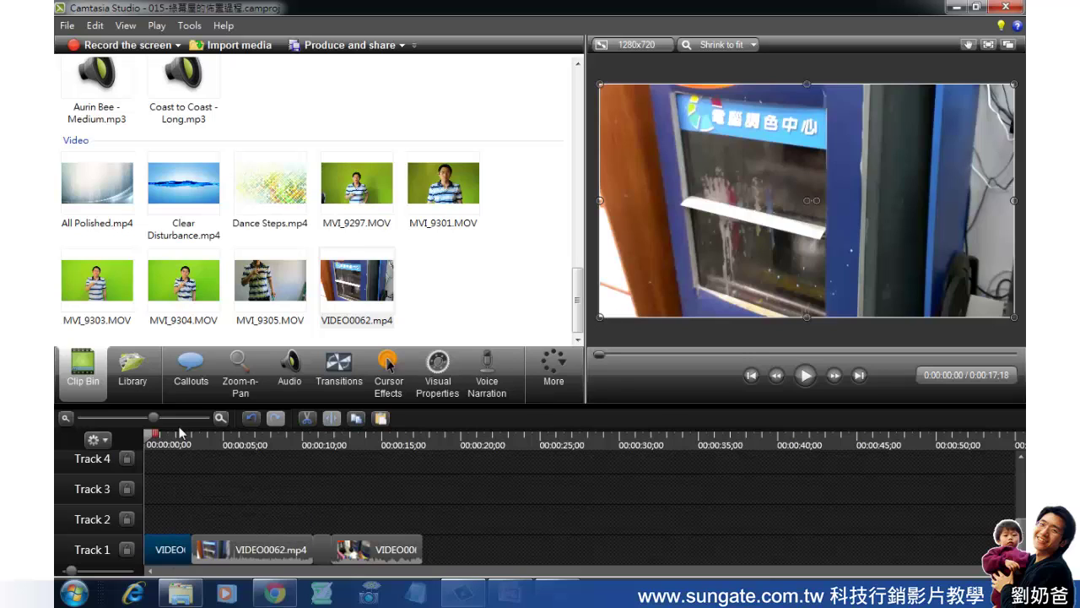
# Step: Play back the beginning of the timeline through the opening freeze frame into the moving video
pyautogui.click(806, 376)
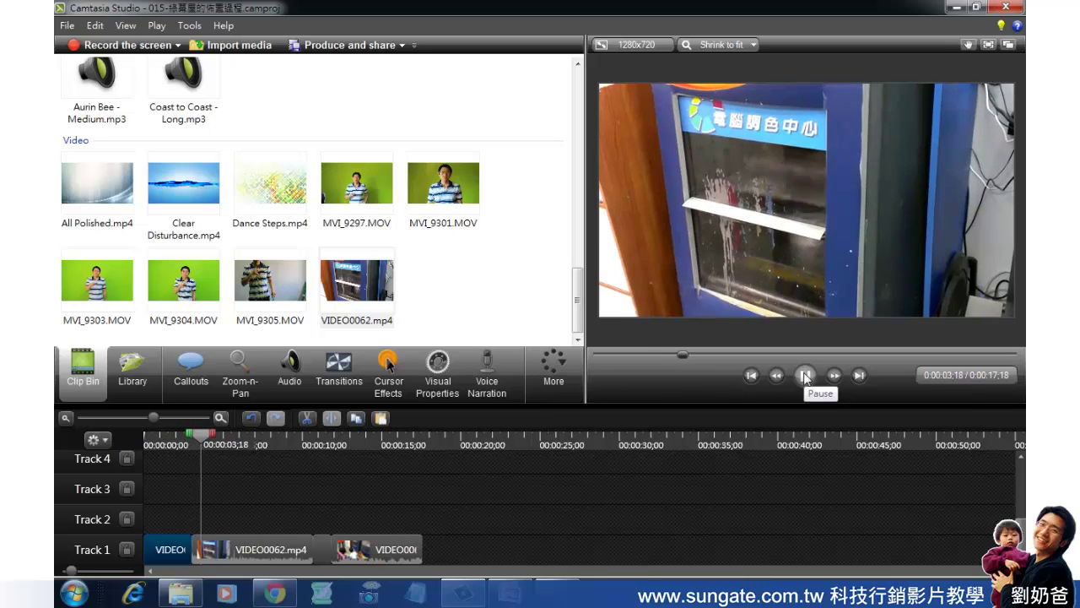
pyautogui.click(806, 376)
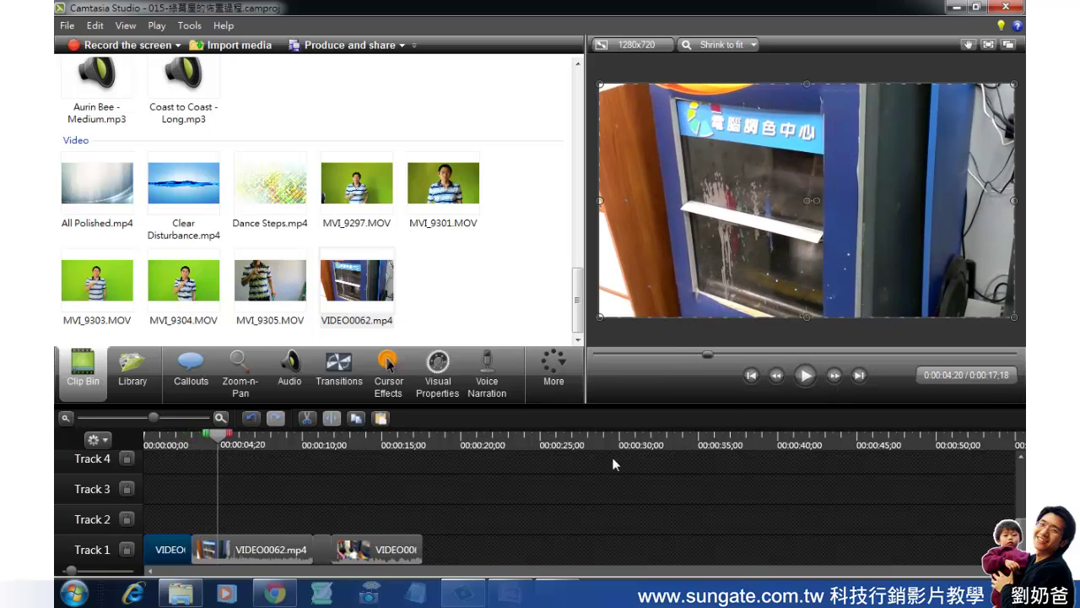
pyautogui.click(258, 555)
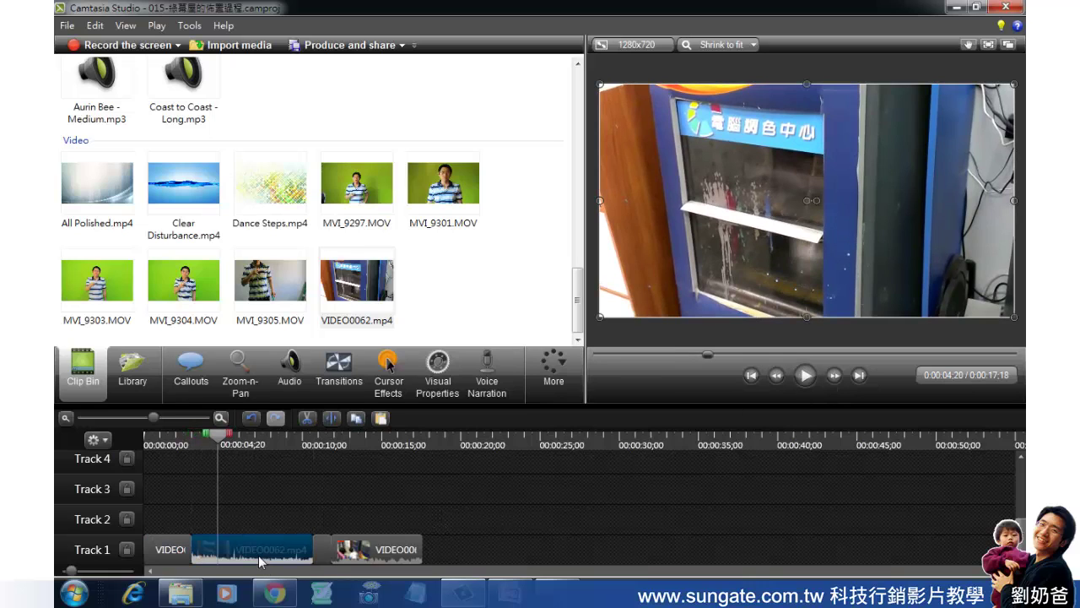
pyautogui.click(183, 549)
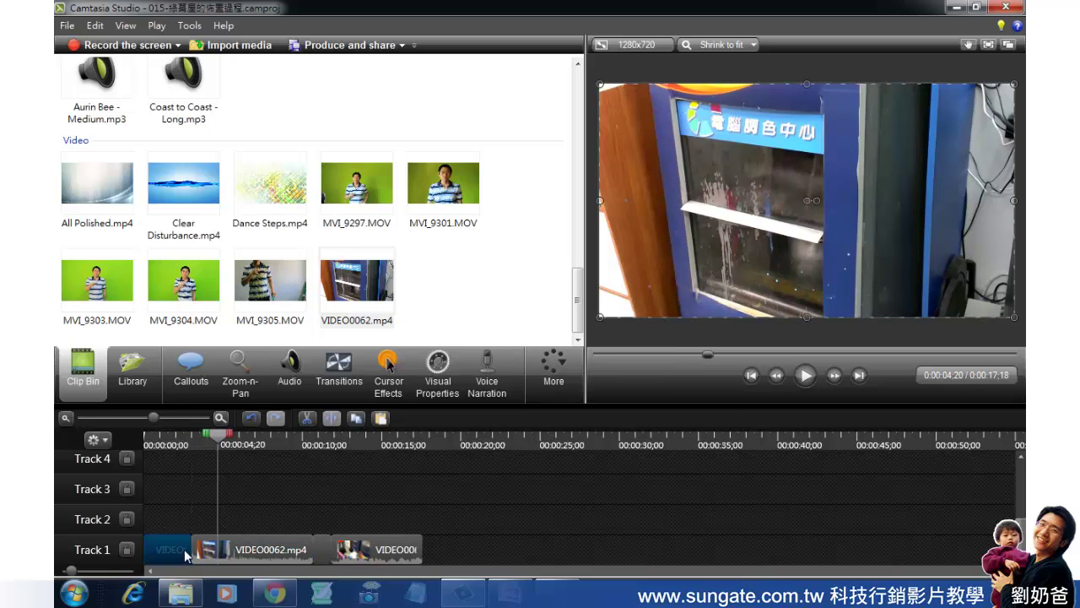
# Step: Extend the frame at the end of the last clip, at 0:00:17;18, with a duration of 3 seconds
pyautogui.click(401, 557)
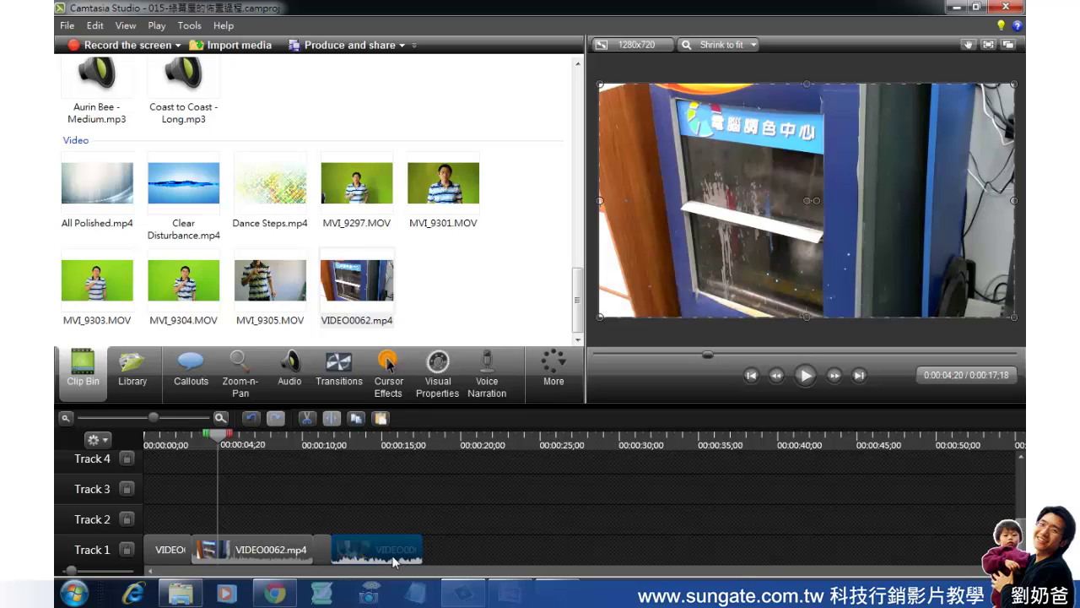
pyautogui.moveTo(223, 433); pyautogui.dragTo(423, 437)
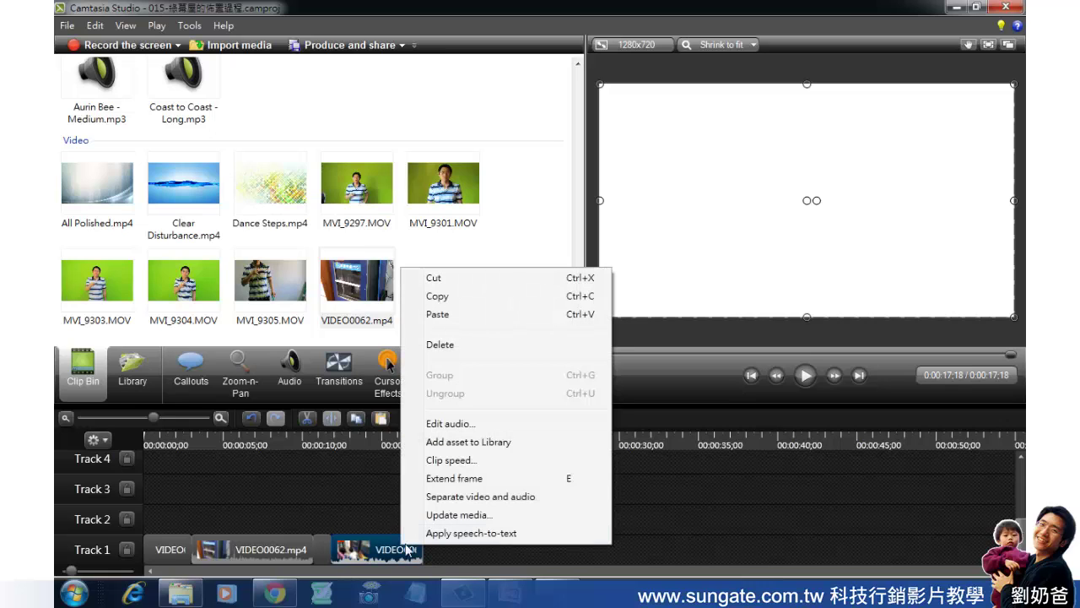
pyautogui.click(473, 481)
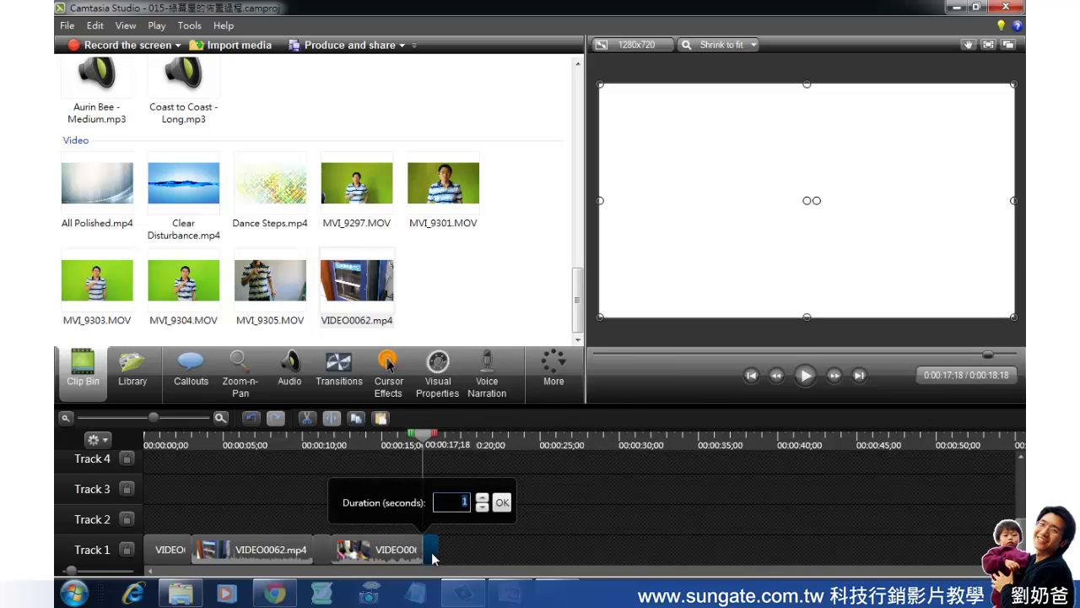
pyautogui.click(463, 501)
pyautogui.click(481, 498)
pyautogui.click(501, 502)
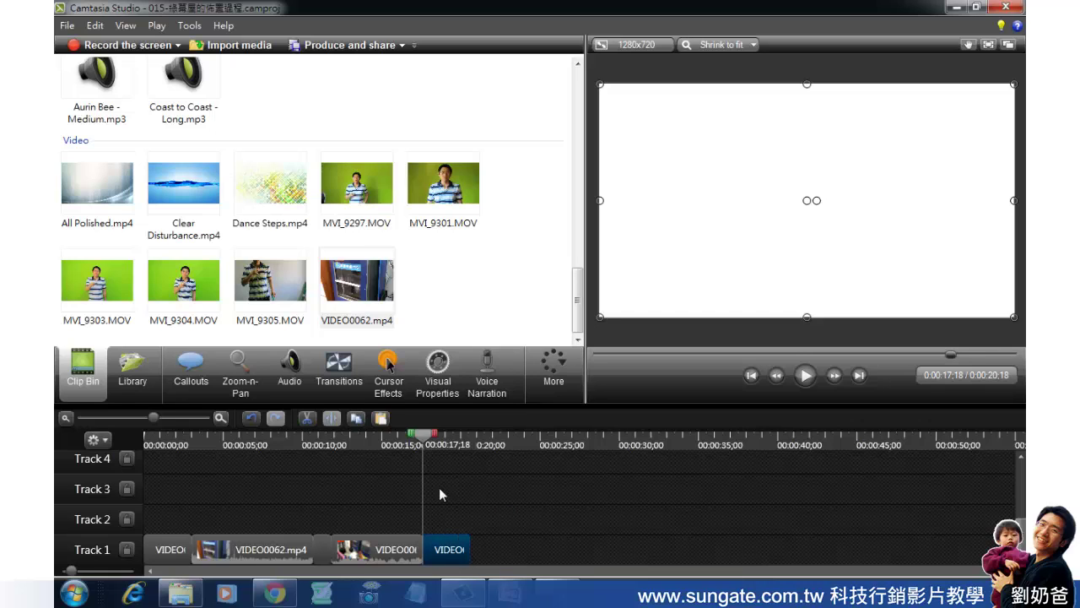
# Step: Play back the ending from about 0:00:16;18, and return the playhead to near the start of the timeline
pyautogui.moveTo(427, 444); pyautogui.dragTo(407, 441)
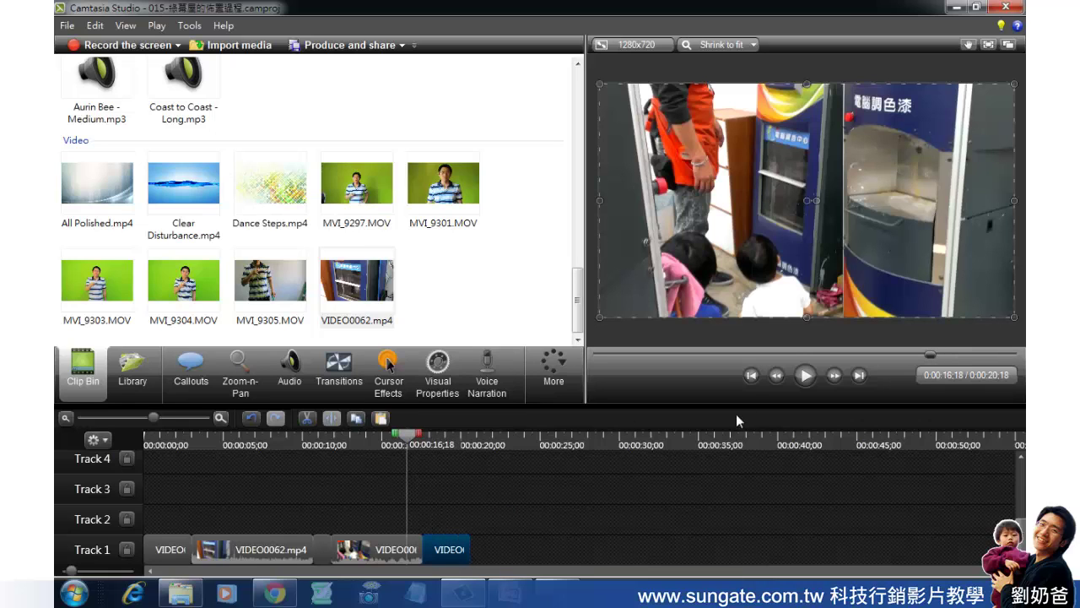
pyautogui.click(805, 376)
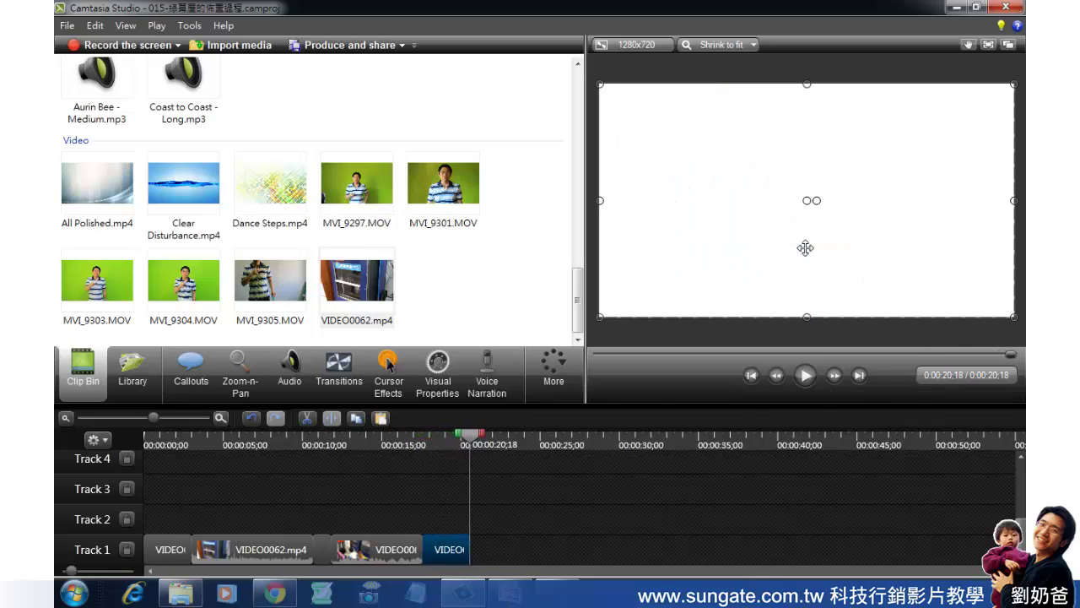
pyautogui.moveTo(470, 441); pyautogui.dragTo(378, 440)
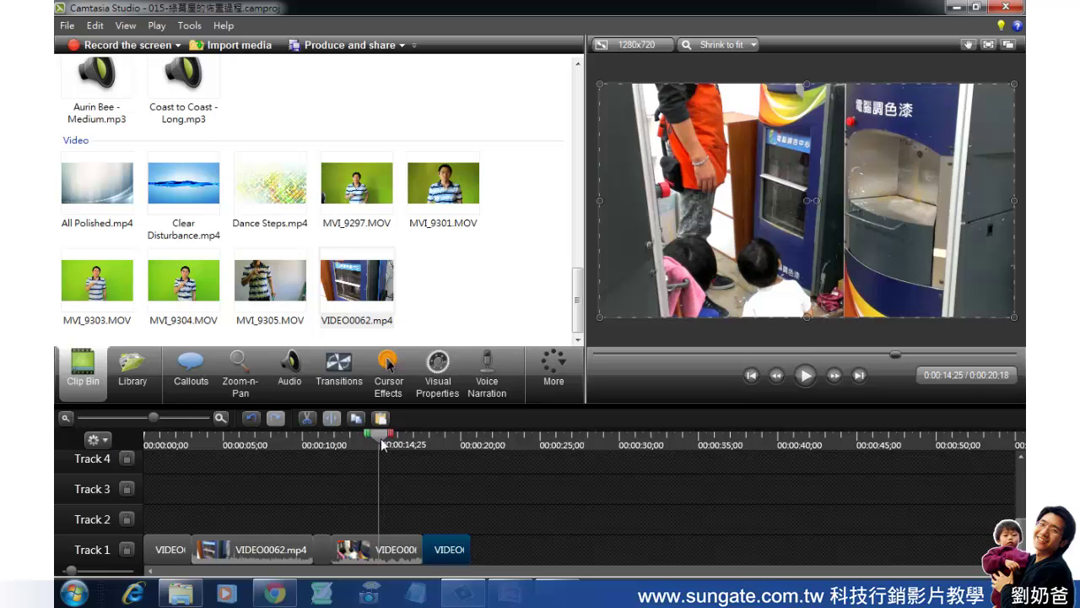
pyautogui.moveTo(381, 438); pyautogui.dragTo(150, 451)
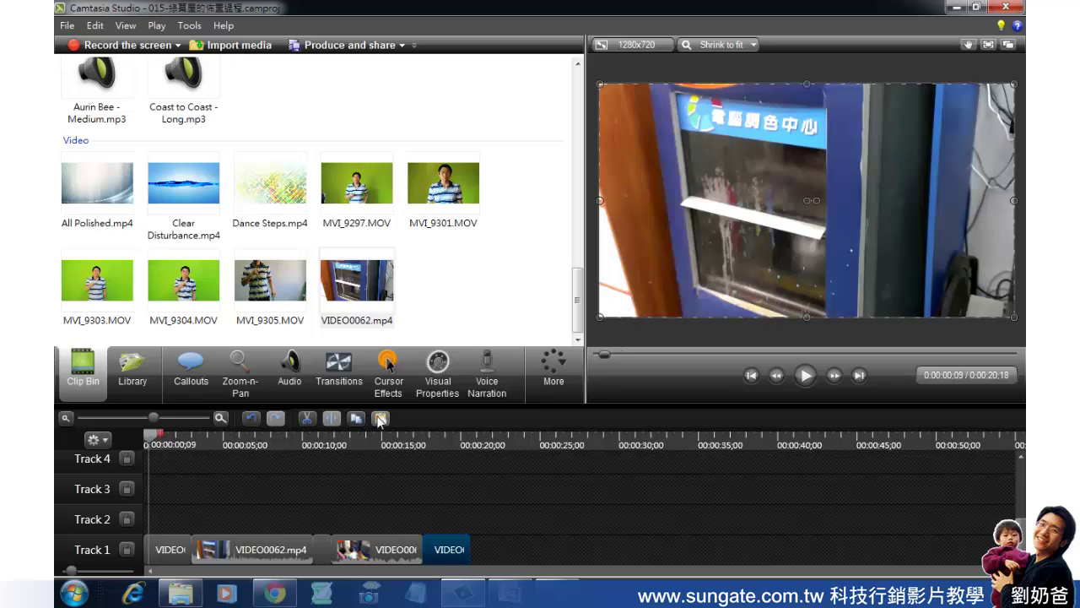